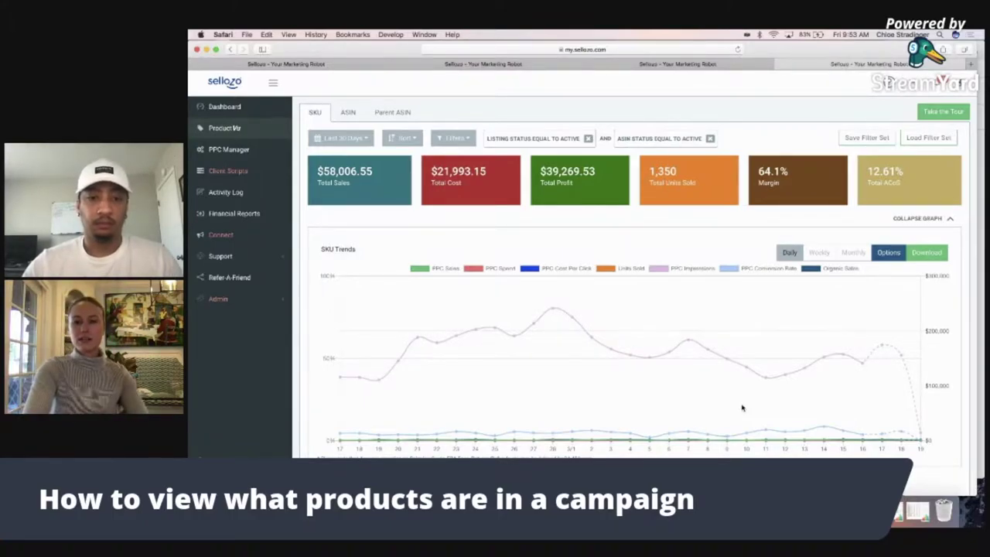
Scroll down the product rows to review their revenue, cost and profit panels.
scroll(742, 408, down, 5)
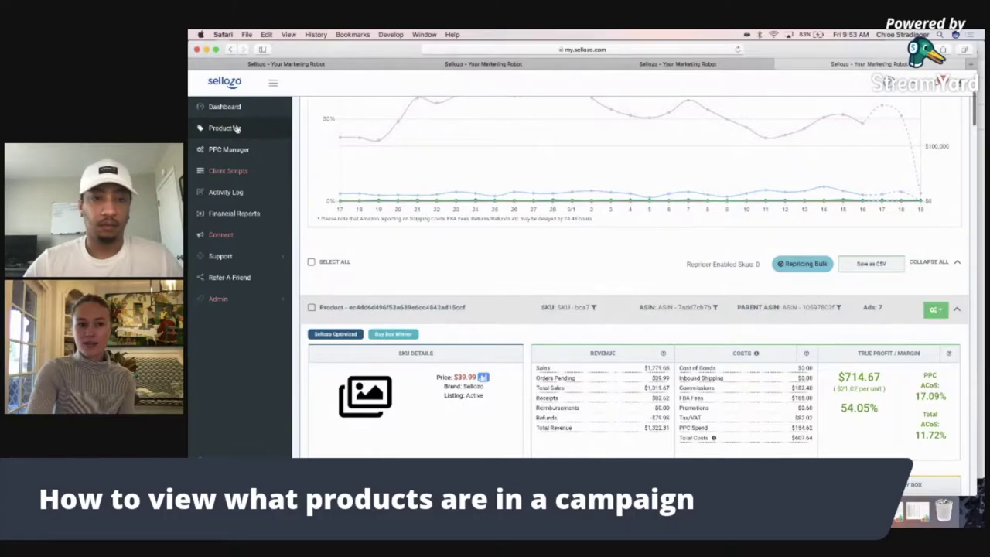
scroll(483, 232, down, 1)
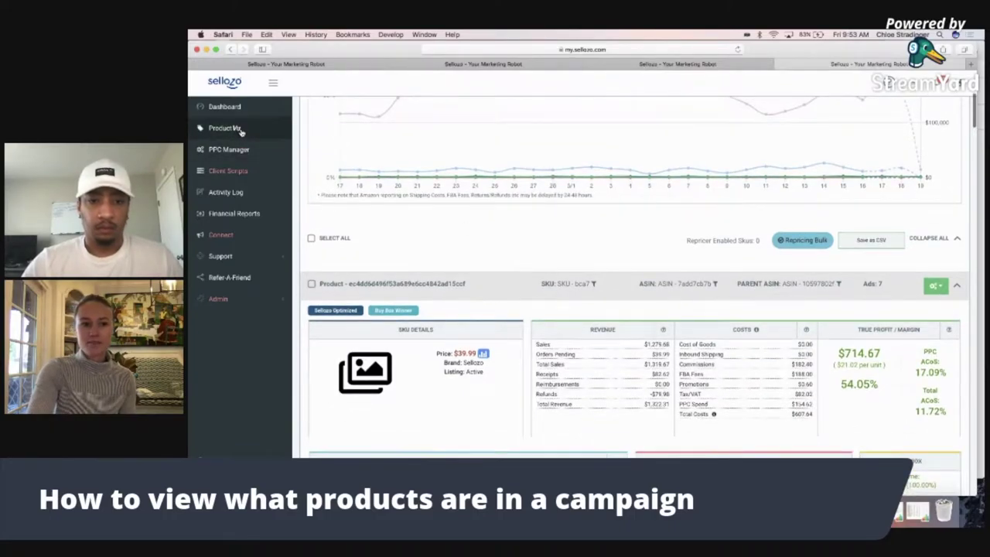
scroll(593, 256, down, 1)
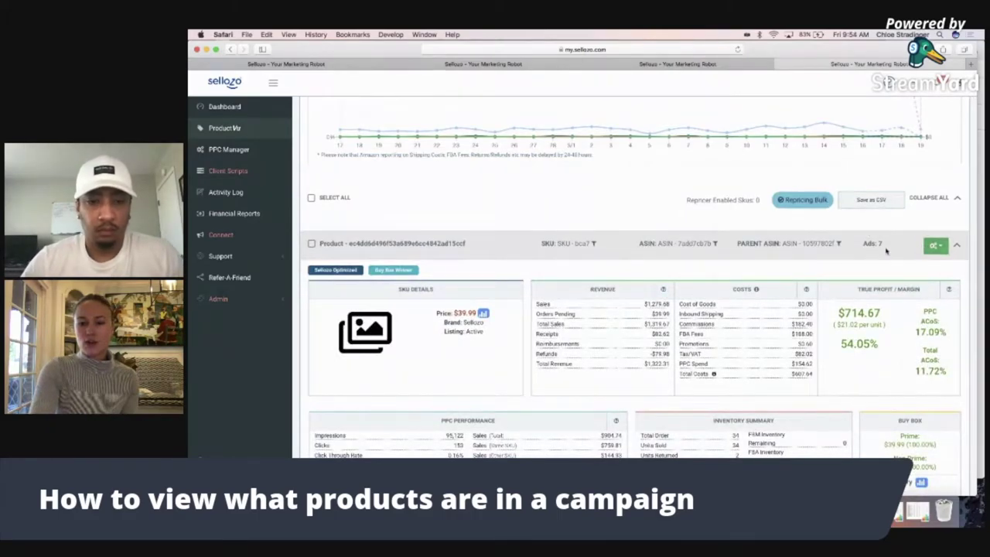
scroll(909, 242, down, 5)
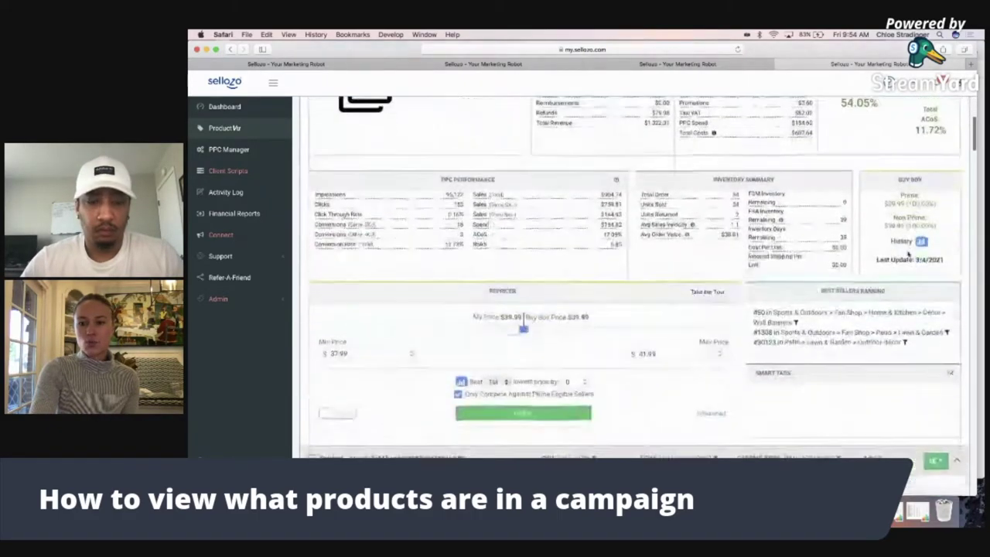
scroll(908, 242, down, 5)
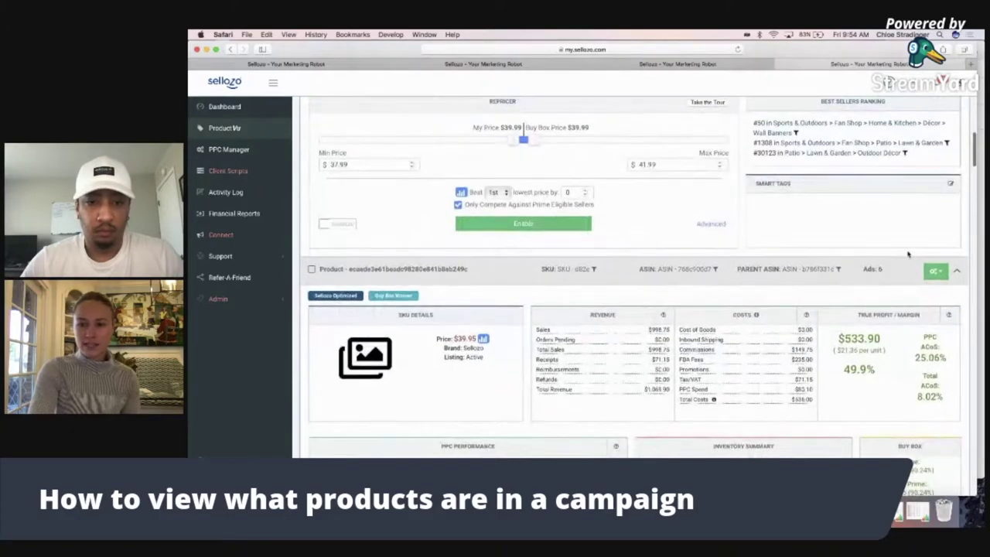
Back at the top of the list, show the sort options, set to Total Sales descending.
scroll(908, 253, up, 10)
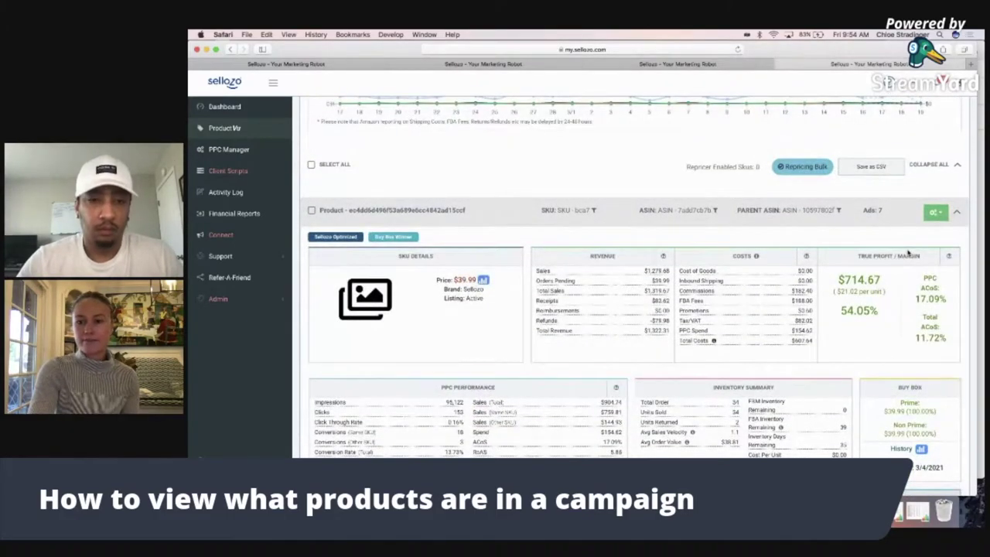
scroll(909, 253, up, 10)
click(398, 137)
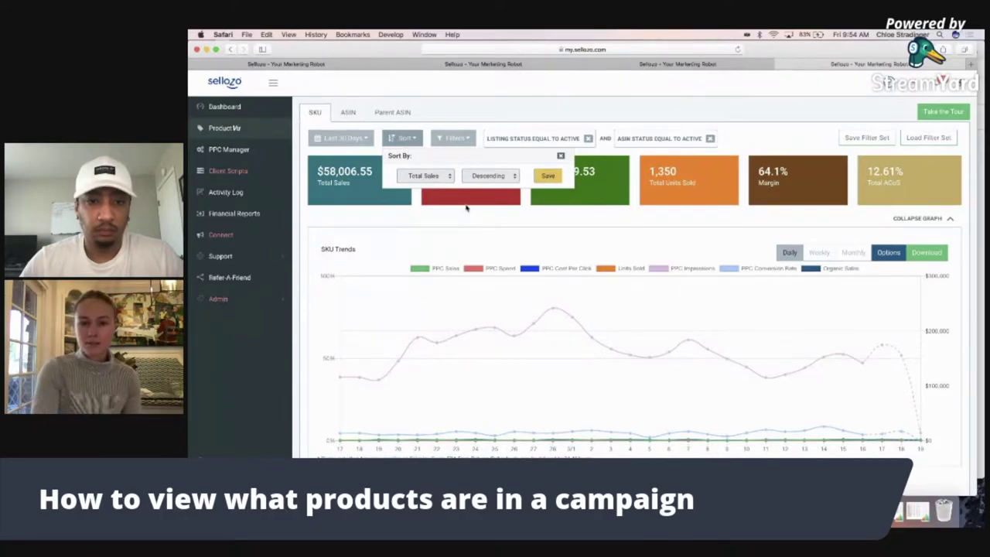
Dismiss the sort options and take a first look at the product list filters.
click(561, 155)
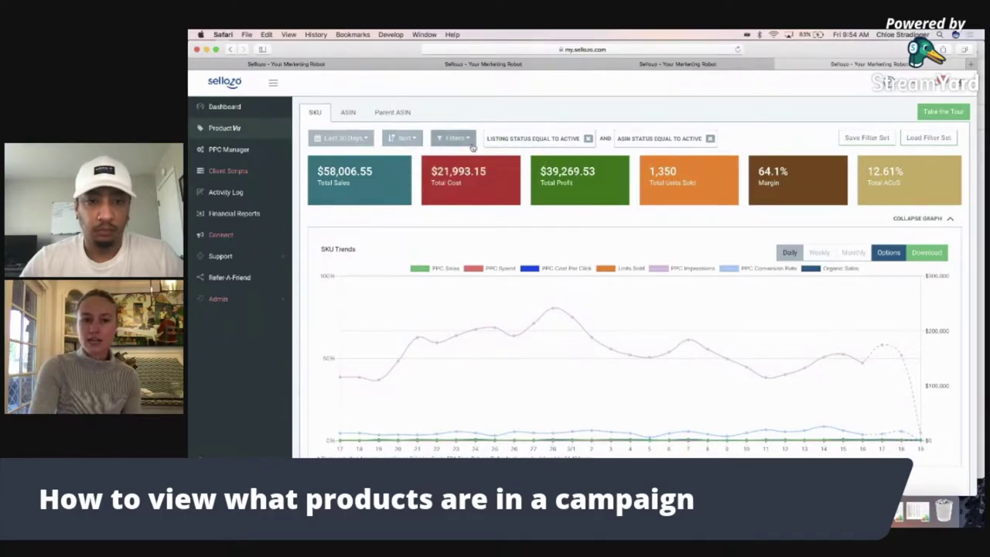
click(472, 148)
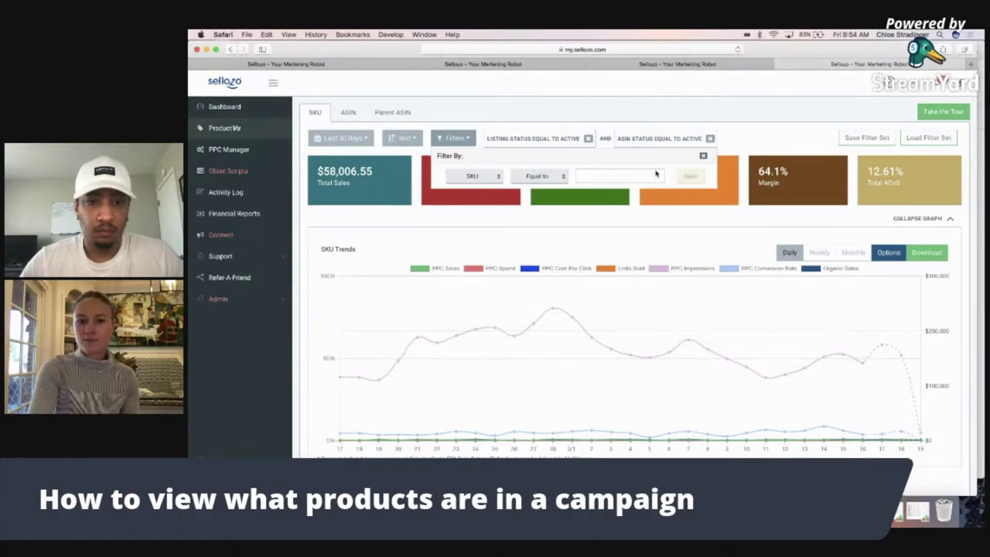
click(703, 155)
scroll(851, 309, down, 5)
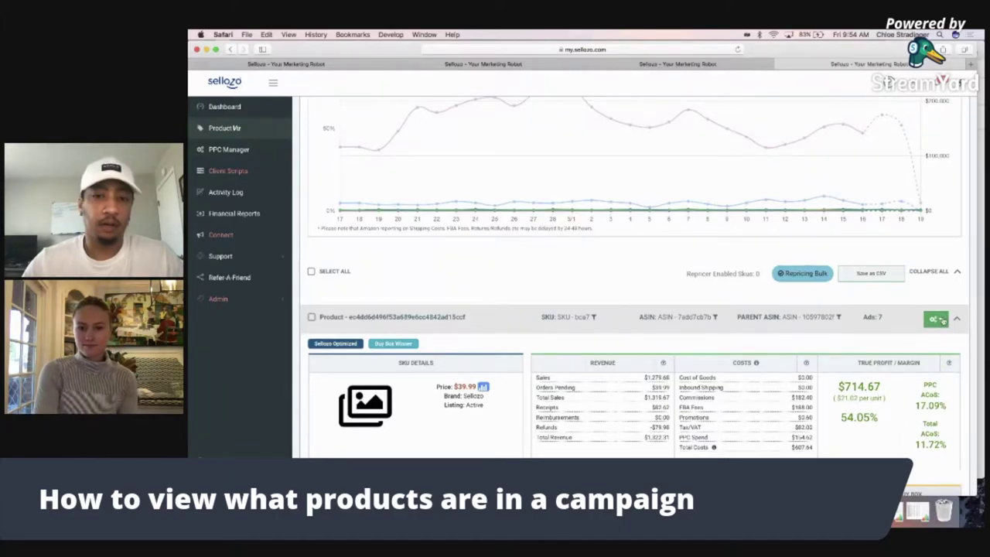
scroll(942, 320, up, 5)
Check the SKU filter's field list, then return to the first product row with 7 ads.
click(453, 138)
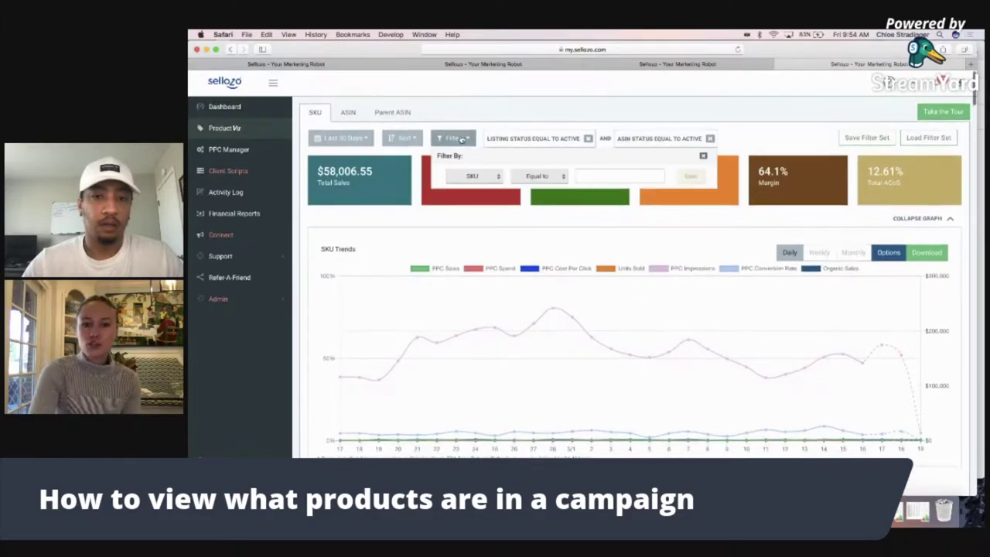
click(472, 175)
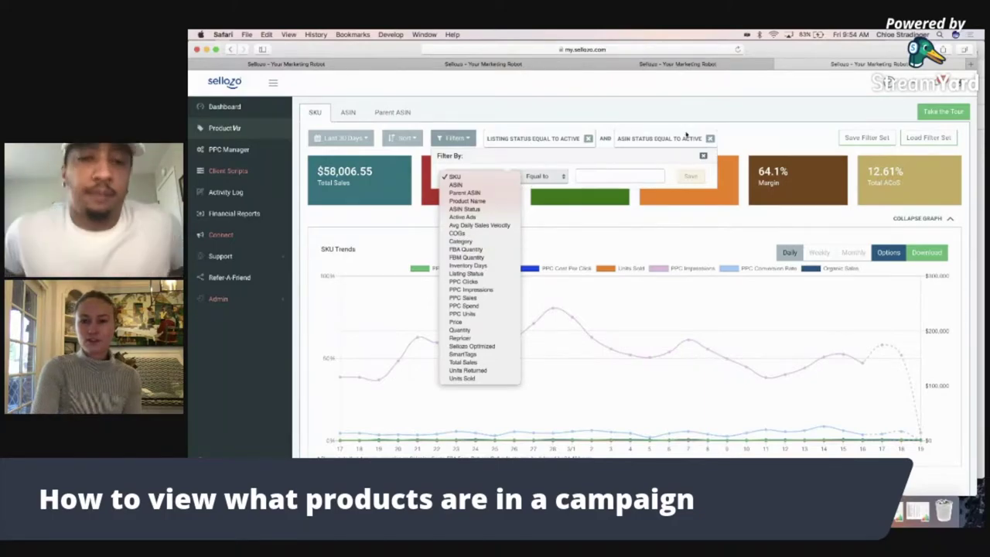
click(703, 156)
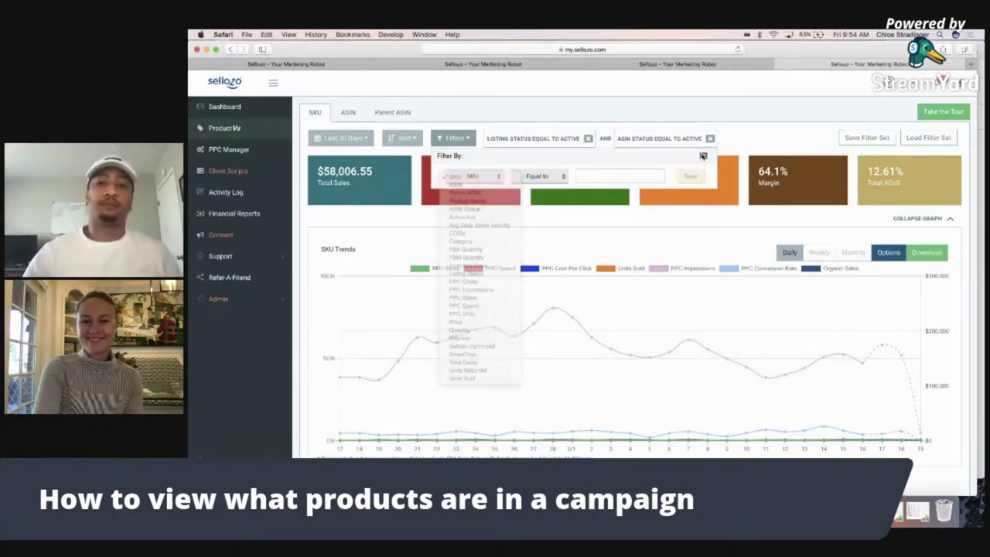
click(702, 157)
scroll(719, 279, down, 3)
scroll(718, 279, down, 4)
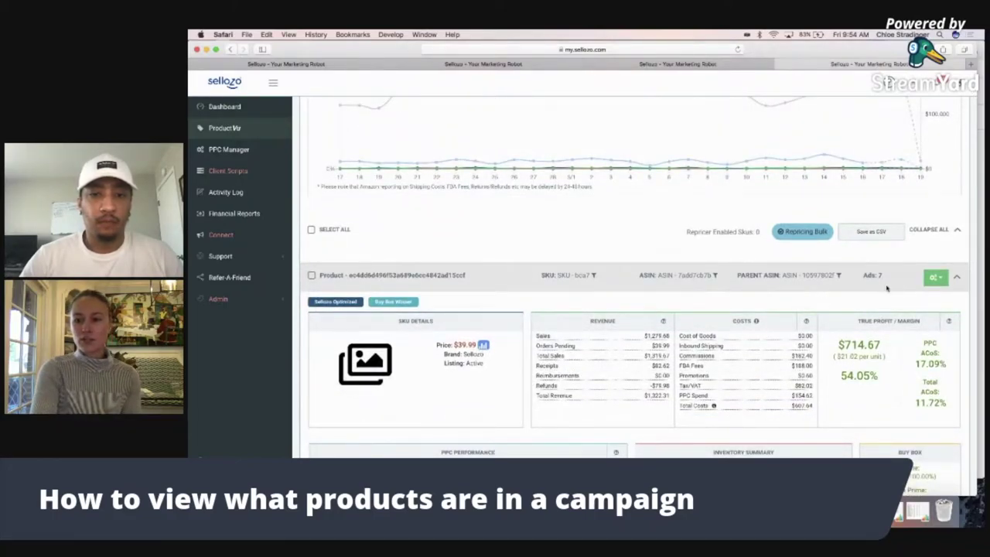
Note the top product's 7 ads, then choose Edit Campaign from its gear menu.
drag(883, 279, 862, 275)
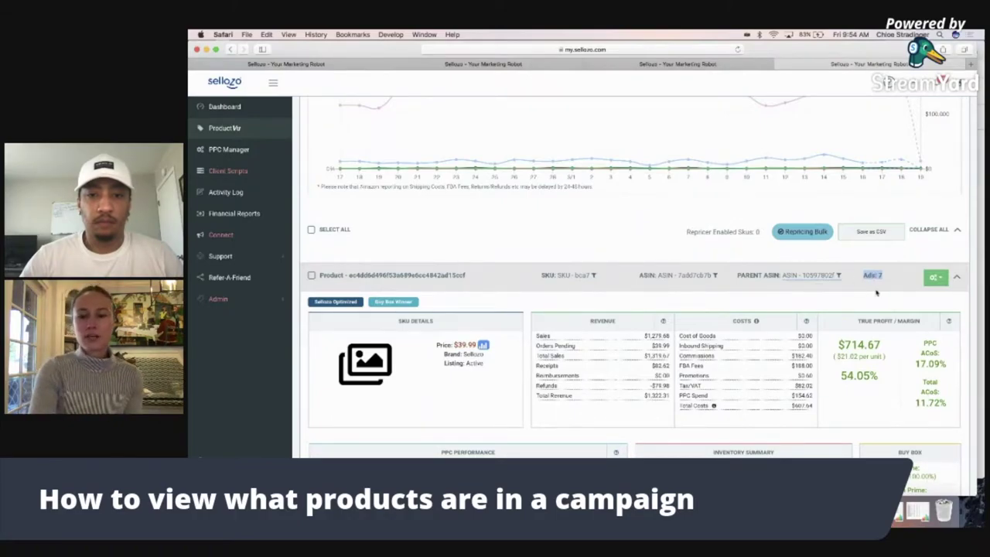
scroll(715, 398, down, 1)
scroll(714, 398, down, 2)
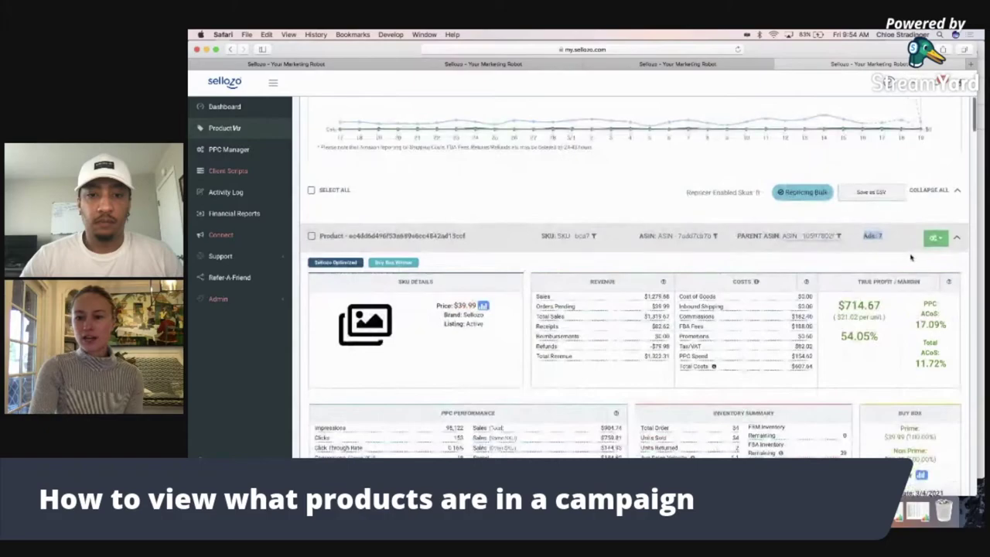
click(883, 239)
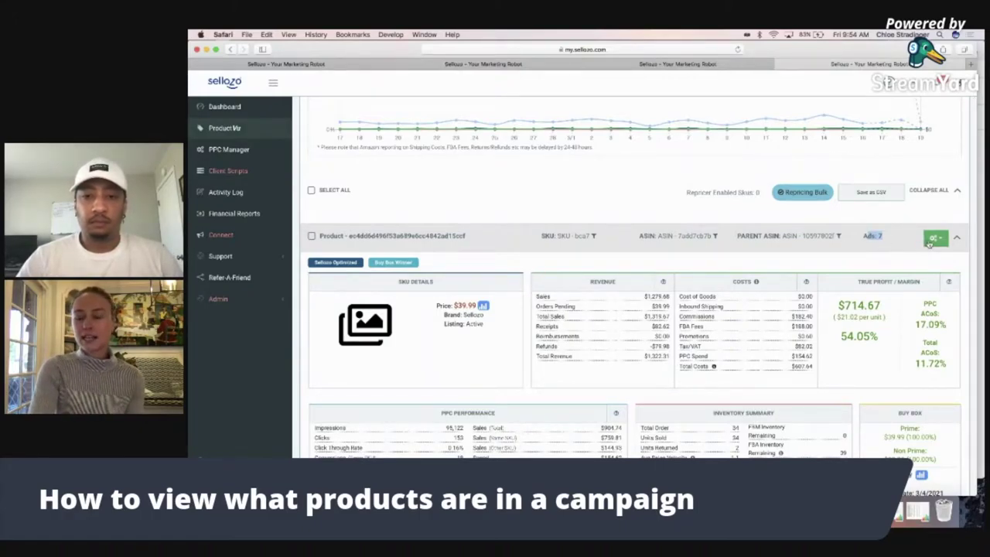
click(932, 239)
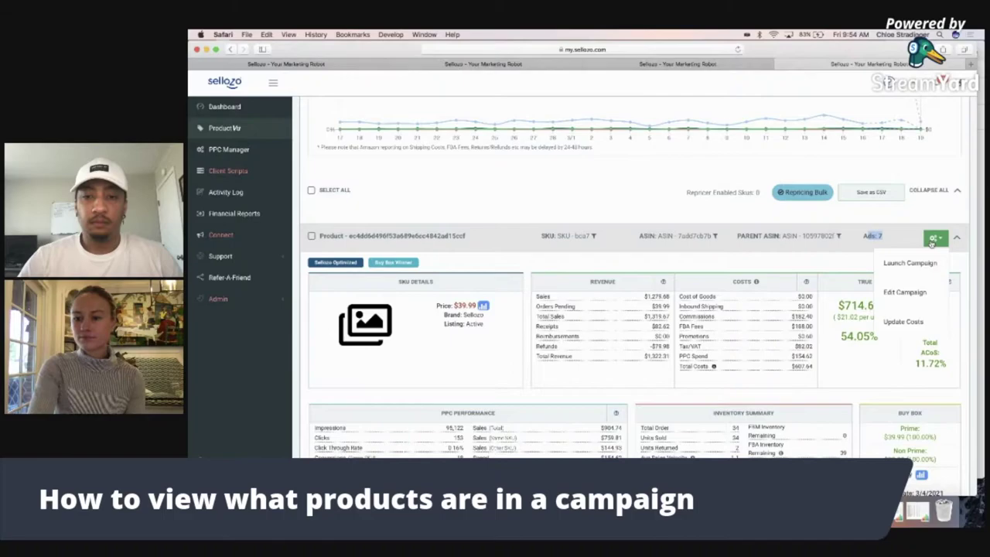
click(893, 297)
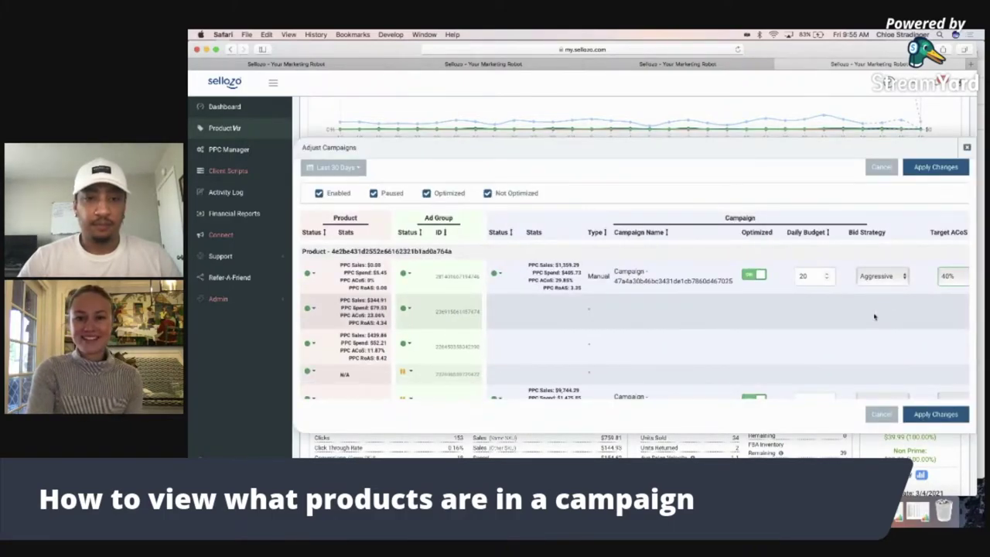
Review the manual ($20) and auto ($75) campaigns, both Aggressive, and show an ad's Pause/Archive options.
scroll(770, 337, down, 1)
scroll(770, 338, up, 1)
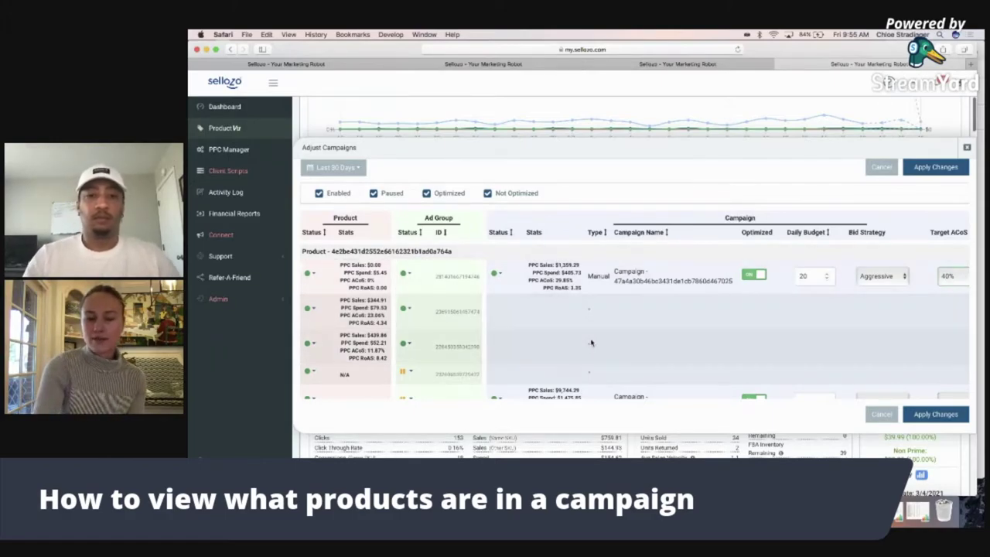
scroll(593, 342, down, 2)
scroll(592, 343, down, 2)
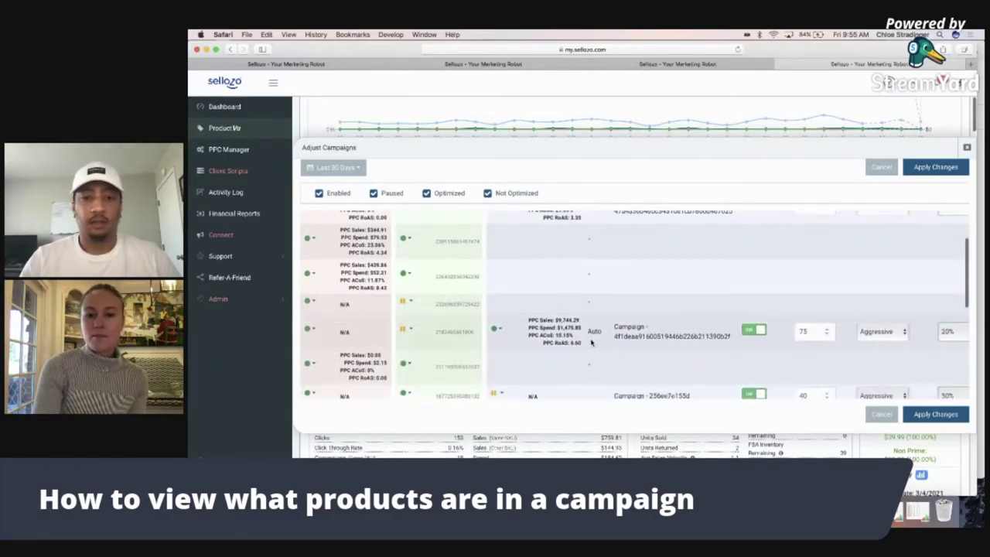
scroll(593, 343, up, 5)
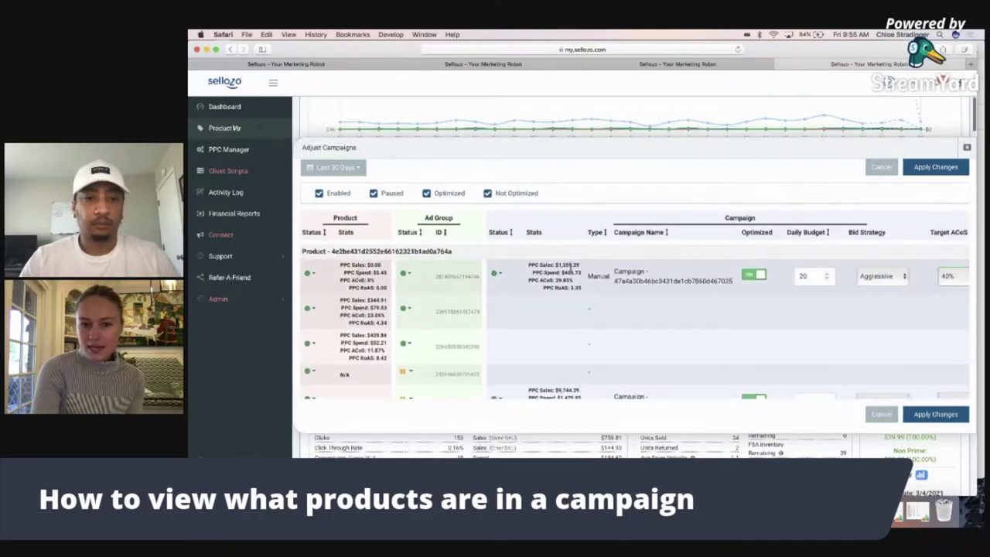
scroll(587, 305, down, 3)
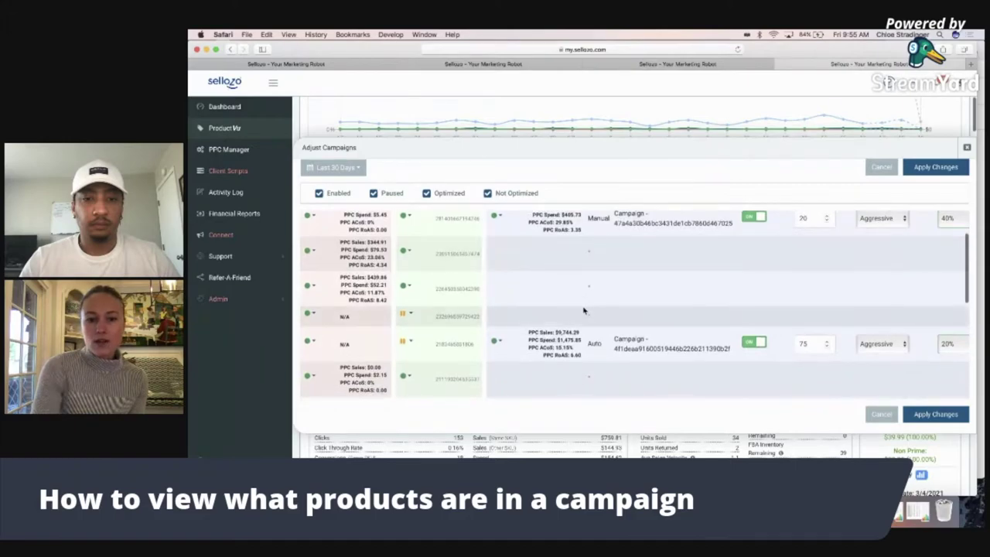
scroll(584, 310, down, 3)
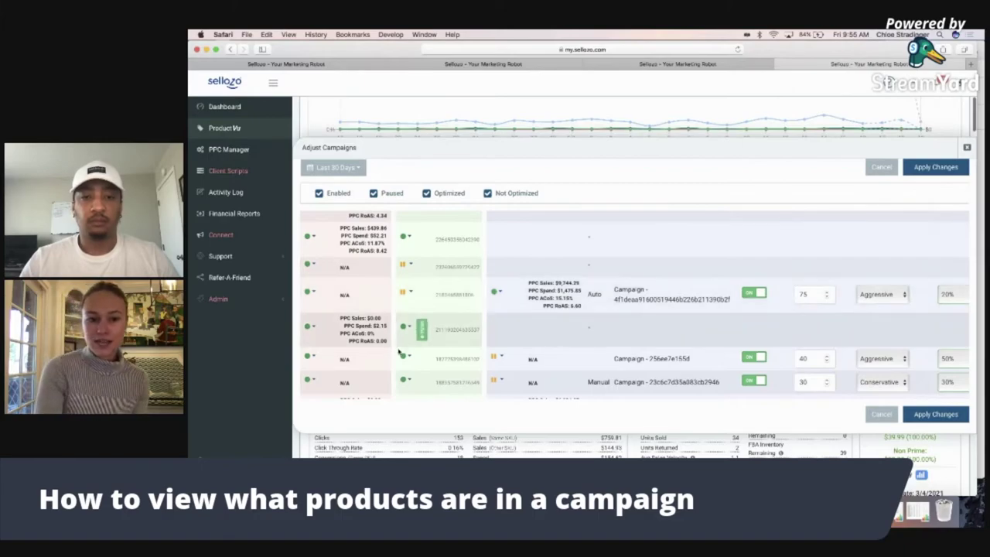
scroll(391, 348, up, 3)
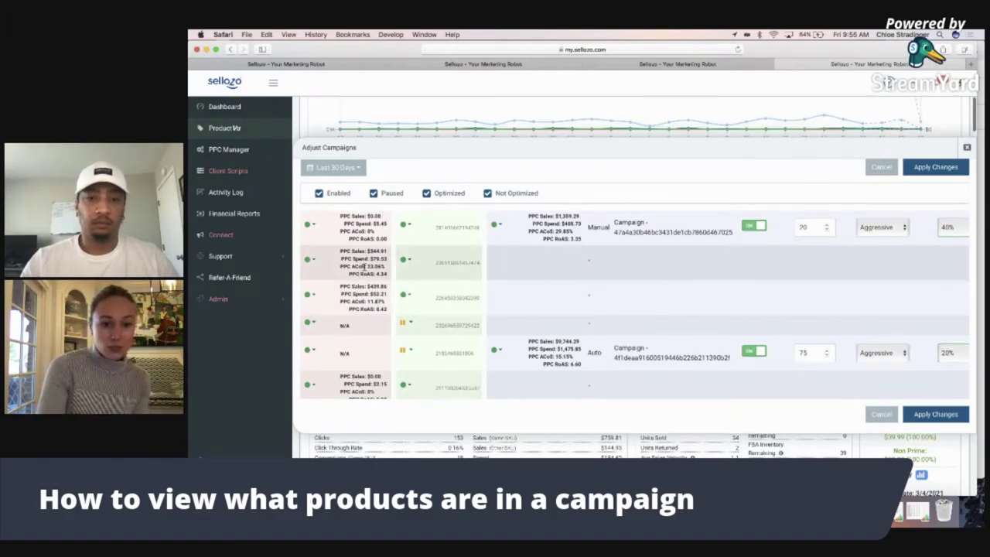
click(310, 260)
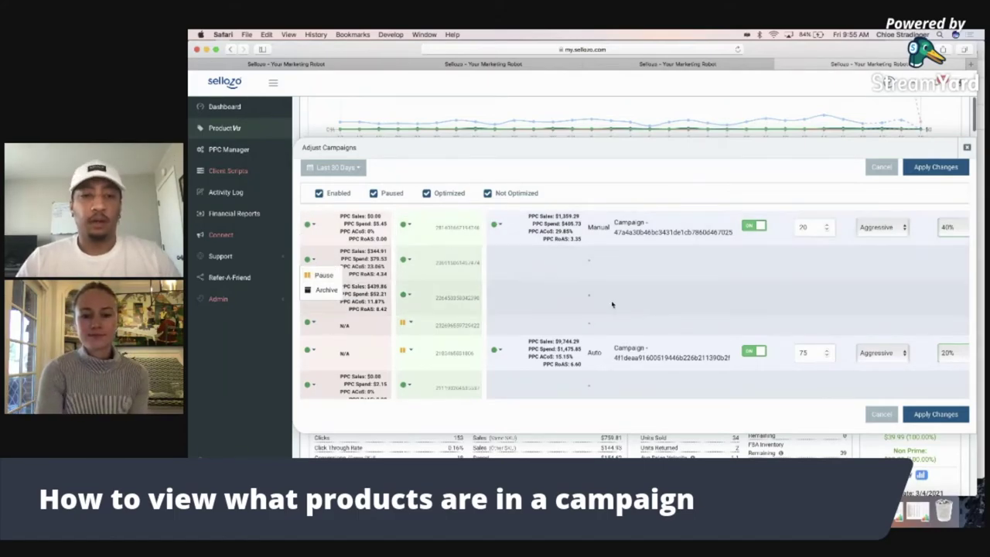
Scroll the Adjust Campaigns table, then close it to return to the ProductViz SKU page.
scroll(612, 304, down, 2)
scroll(612, 304, down, 1)
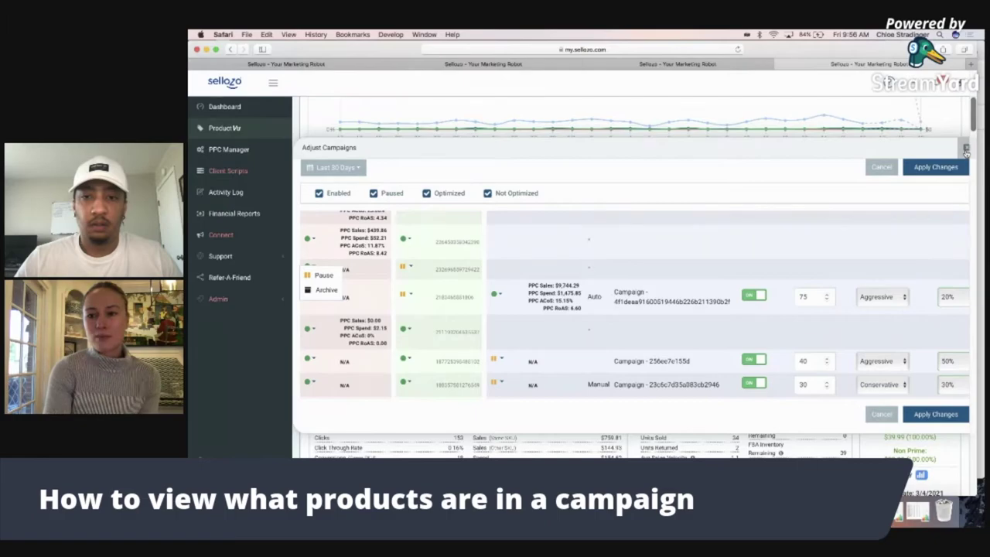
click(882, 436)
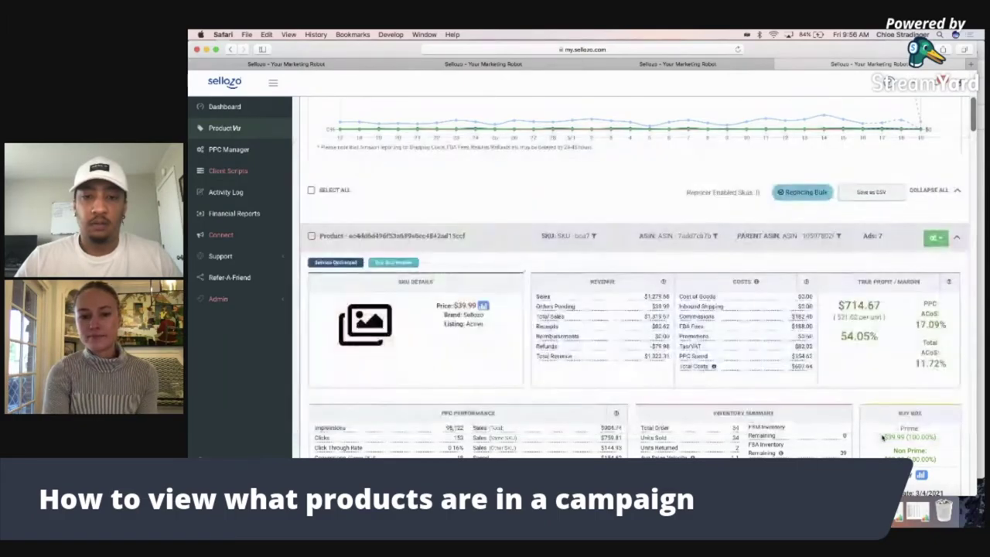
Go to PPC Manager's Product Ads tab and check its filterable fields, such as ASIN.
click(230, 150)
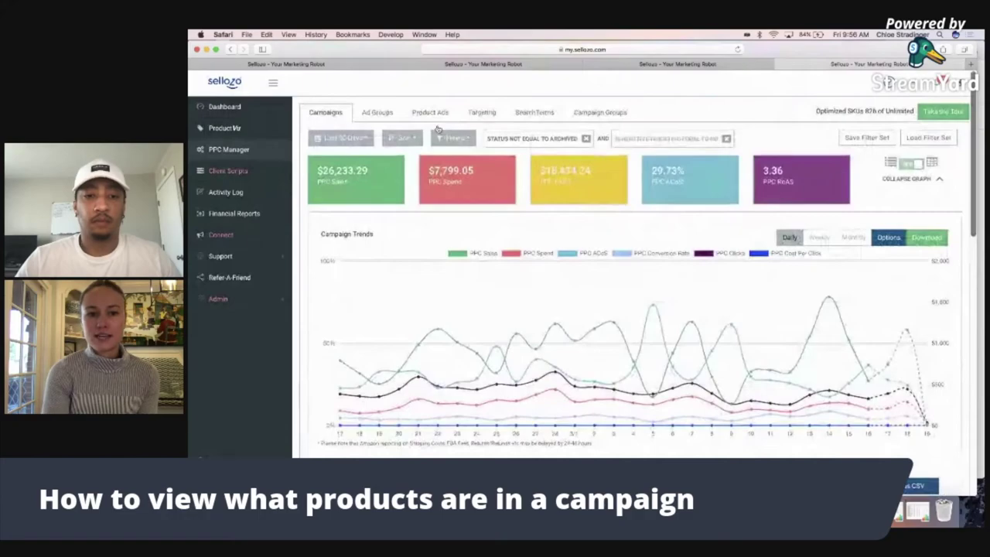
click(430, 113)
click(455, 137)
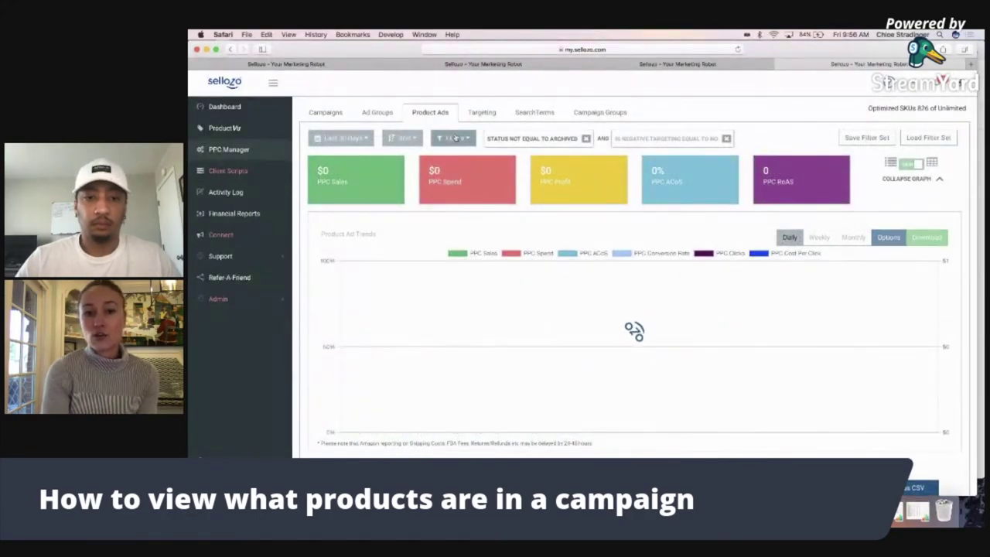
click(473, 174)
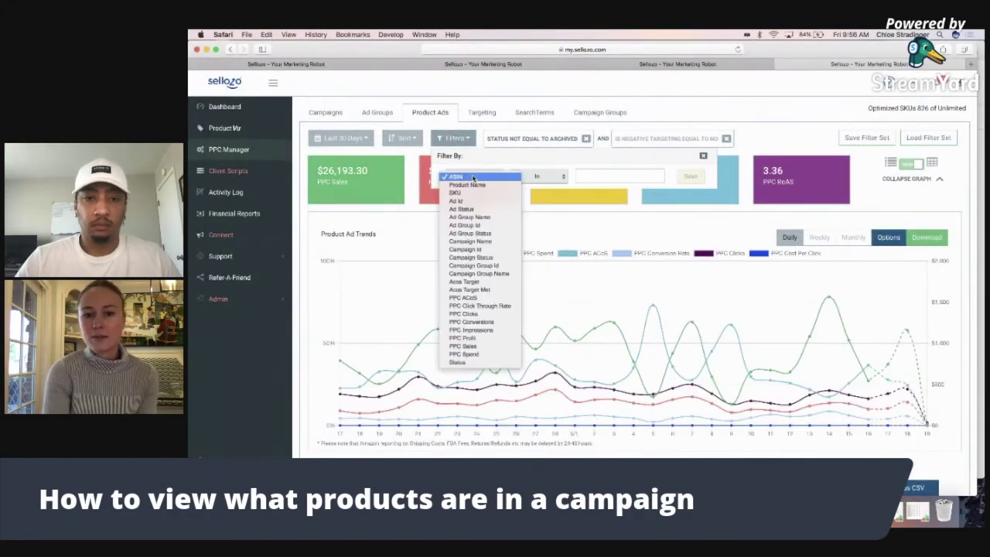
click(703, 158)
Close Filter By and look over the product ads table, starting at $1.16 CPC and $52.21 spend.
click(704, 158)
scroll(715, 254, down, 5)
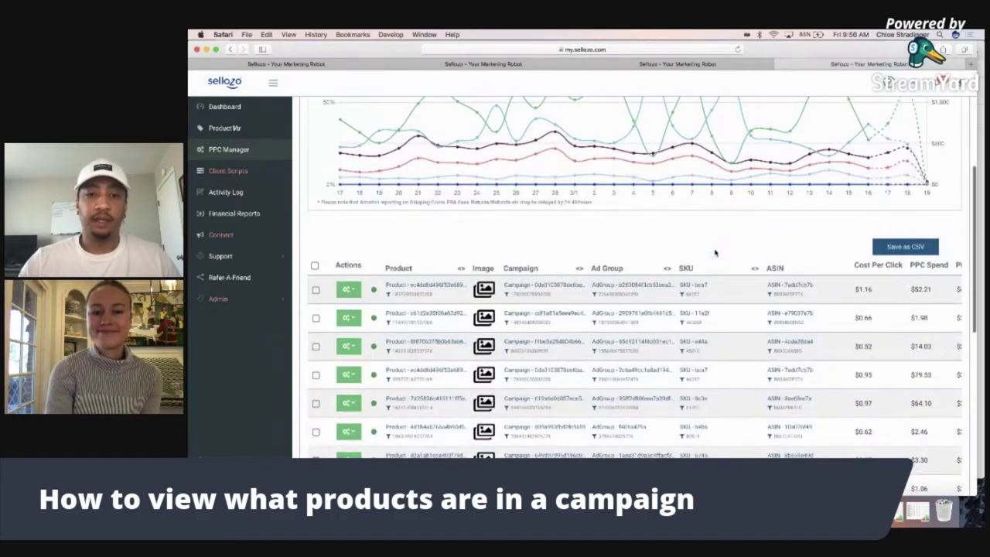
scroll(733, 232, up, 1)
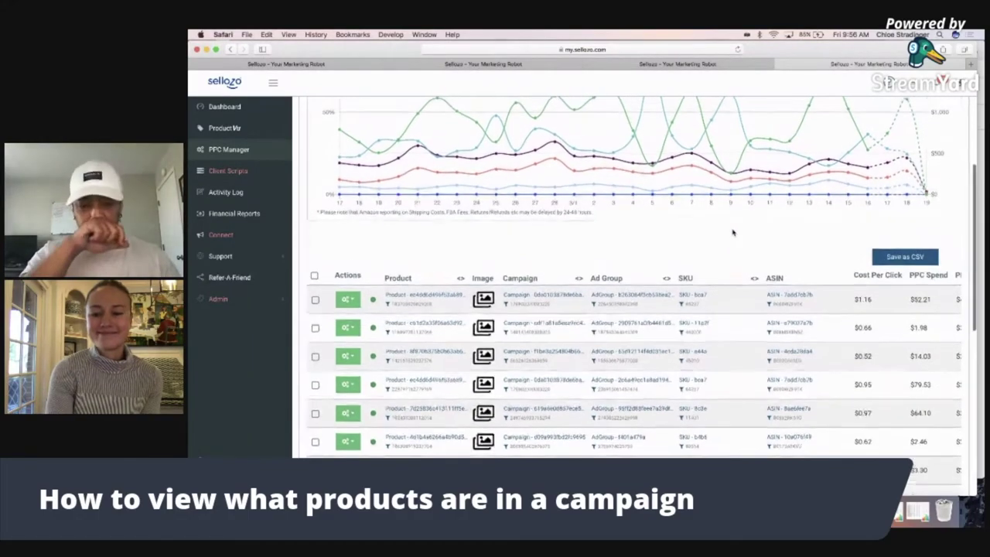
scroll(733, 232, up, 5)
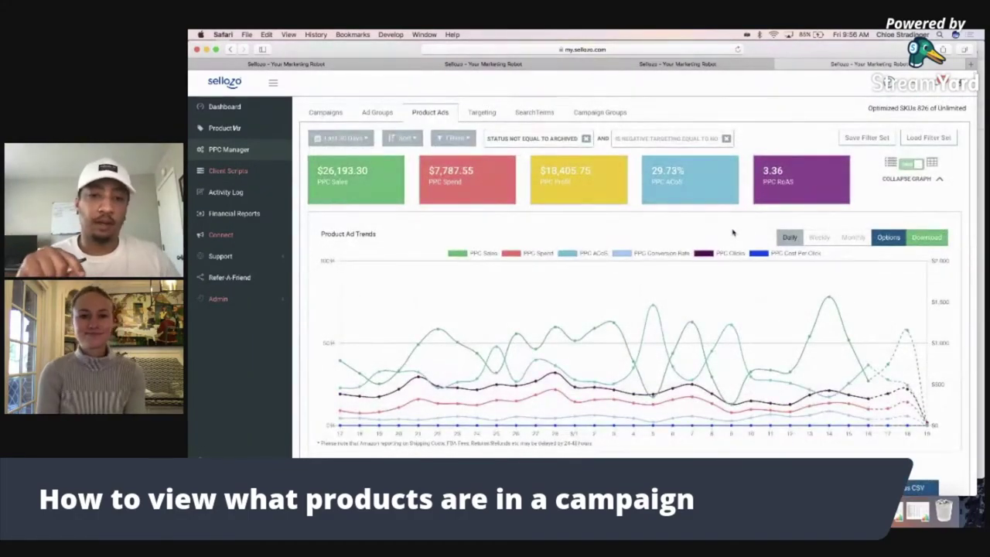